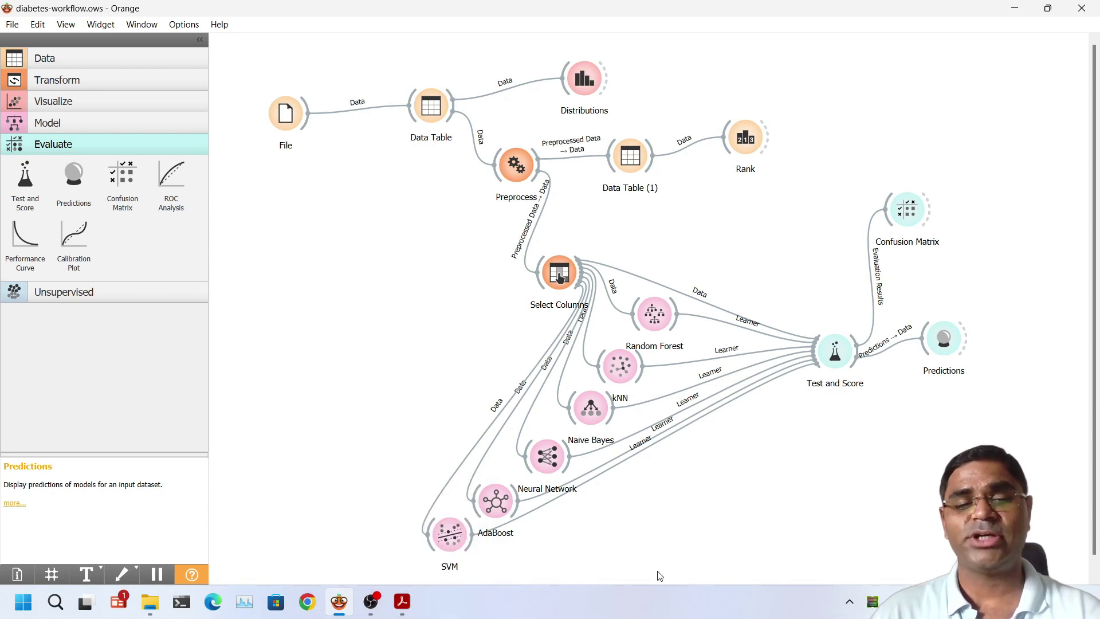
Glance over the article PDF, then go back to the Orange workflow
{"action": "left_click", "coordinate": [402, 601]}
{"action": "scroll", "coordinate": [573, 498], "scroll_direction": "down", "scroll_amount": 10}
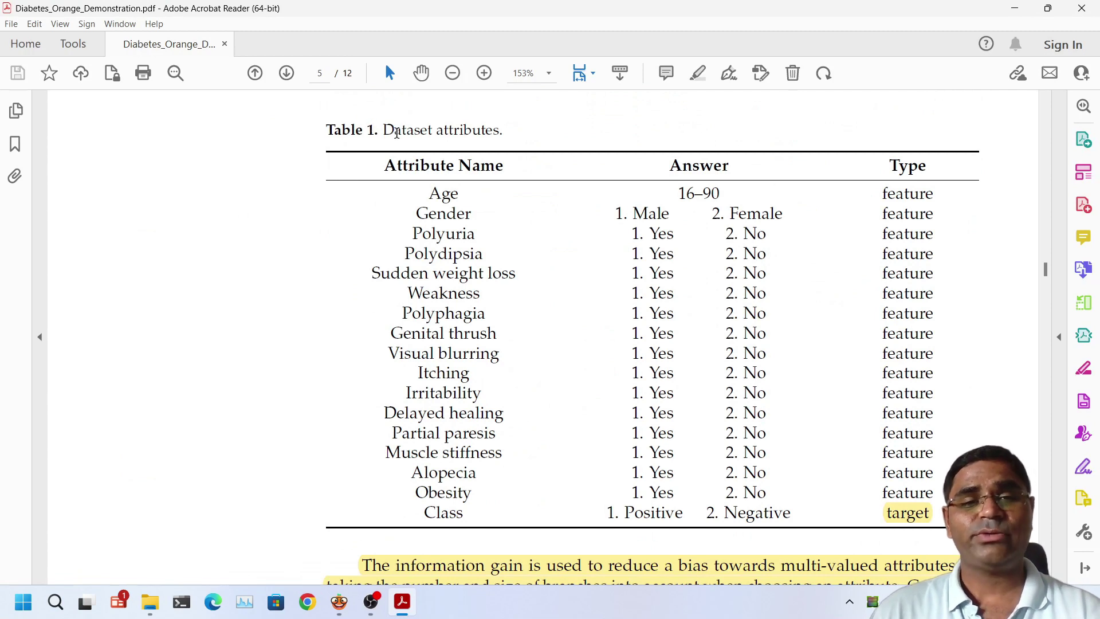
{"action": "left_click", "coordinate": [402, 602]}
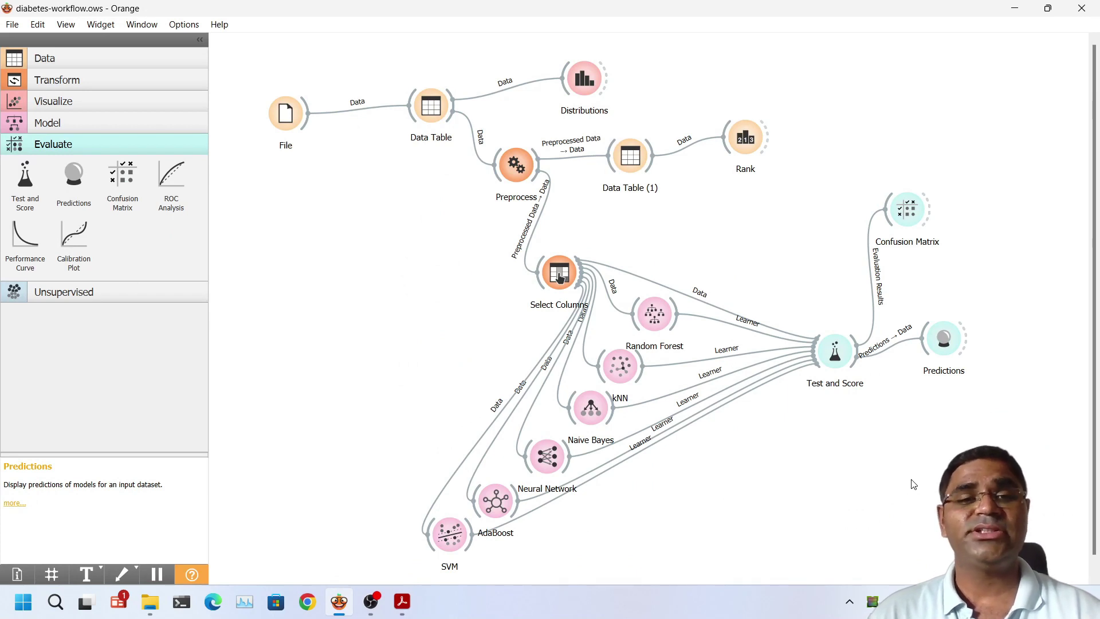
Review the diabetes_data_upload.csv columns in a widened File window, then return to the article's Table 1
{"action": "double_click", "coordinate": [281, 112]}
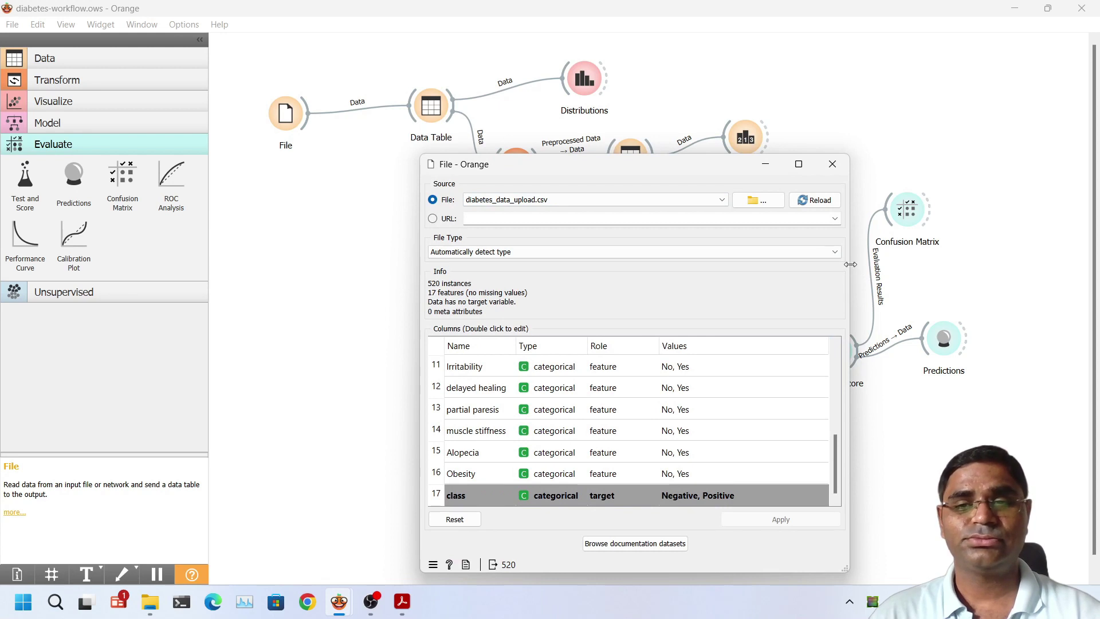
{"action": "left_click_drag", "start_coordinate": [850, 264], "coordinate": [965, 264]}
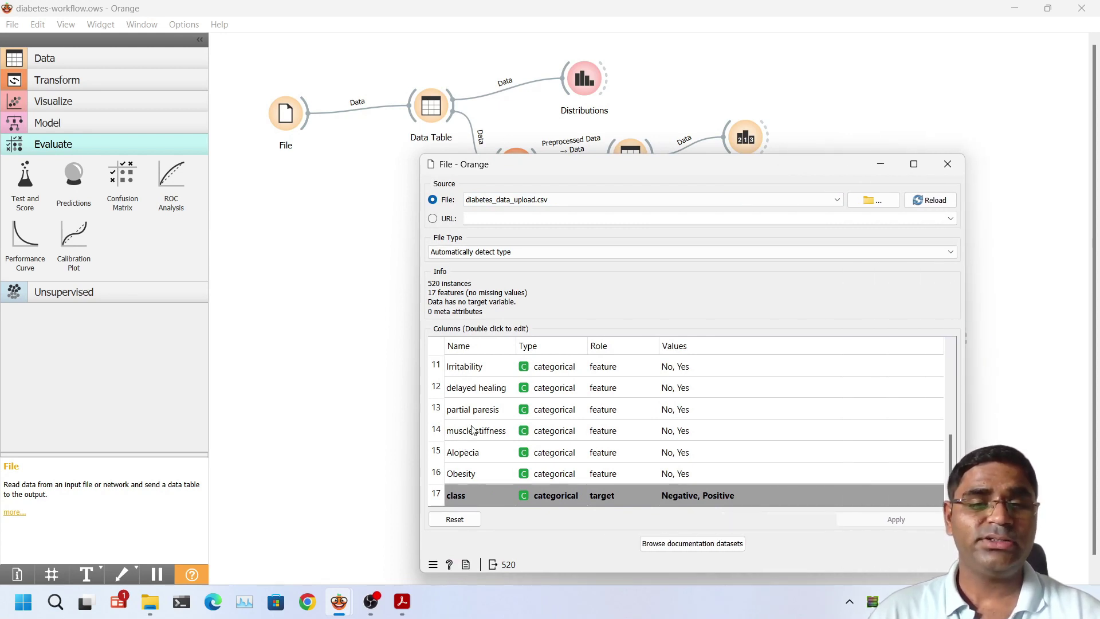
{"action": "scroll", "coordinate": [472, 430], "scroll_direction": "up", "scroll_amount": 4}
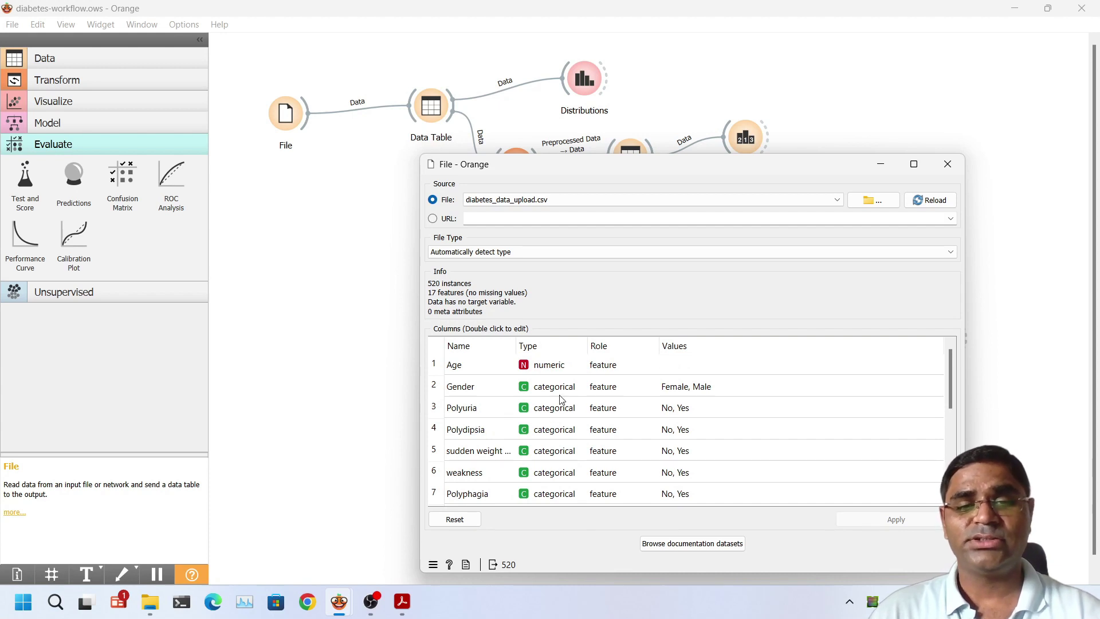
{"action": "scroll", "coordinate": [565, 404], "scroll_direction": "down", "scroll_amount": 4}
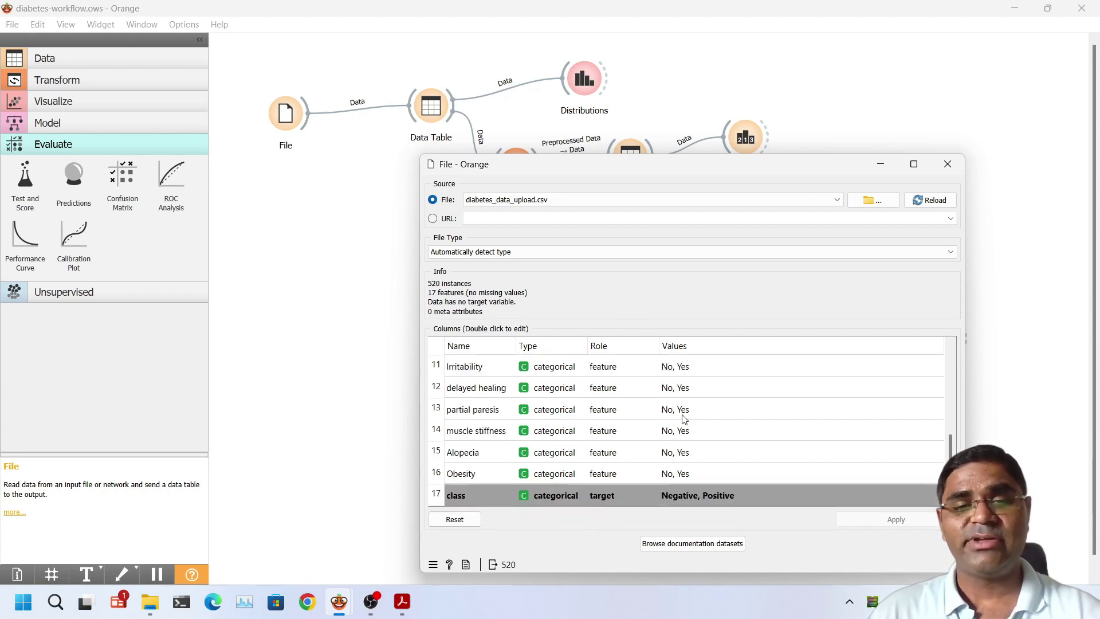
{"action": "left_click", "coordinate": [402, 601]}
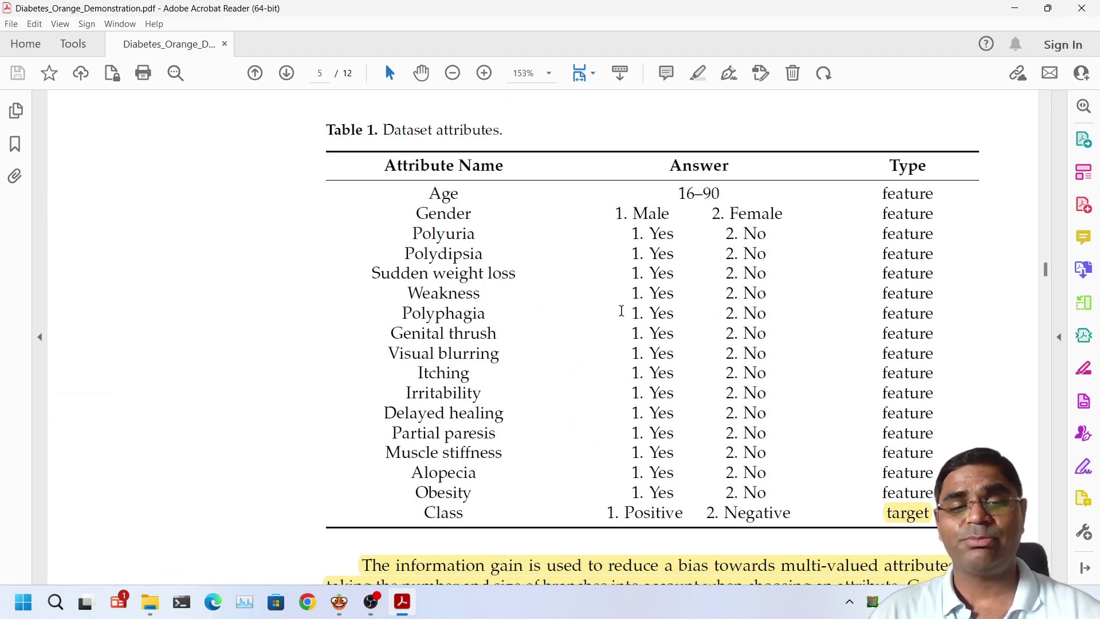
Scroll the article from Table 1 down to Table 2, Ranked Attributes
{"action": "scroll", "coordinate": [525, 292], "scroll_direction": "down", "scroll_amount": 8}
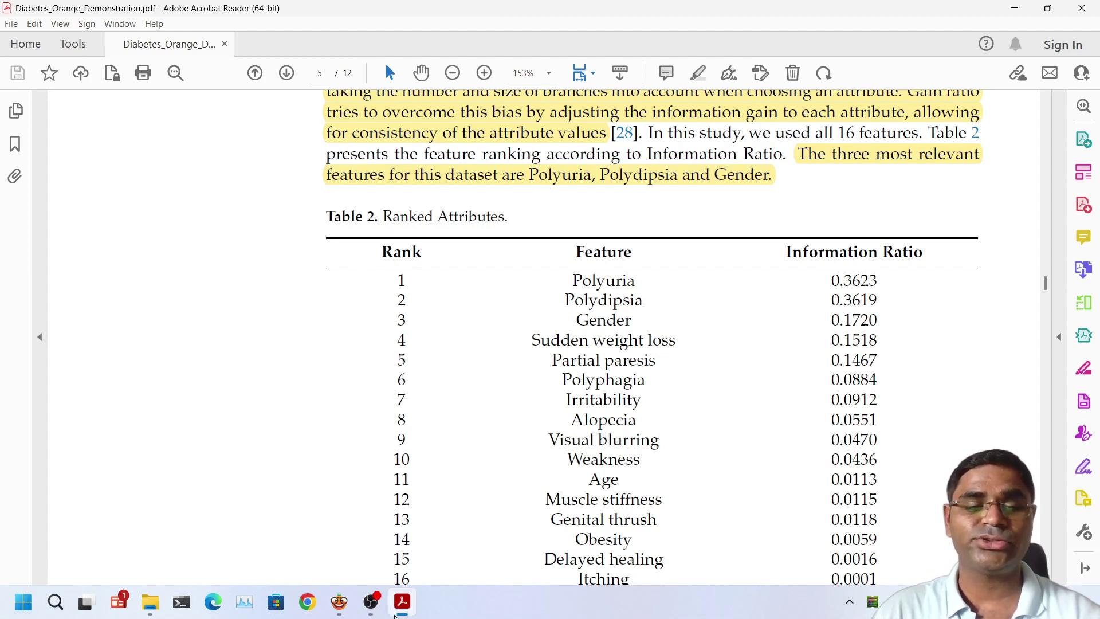
Close File settings and check Rank scores showing Polyuria, Polydipsia and Gender on top
{"action": "left_click", "coordinate": [339, 601]}
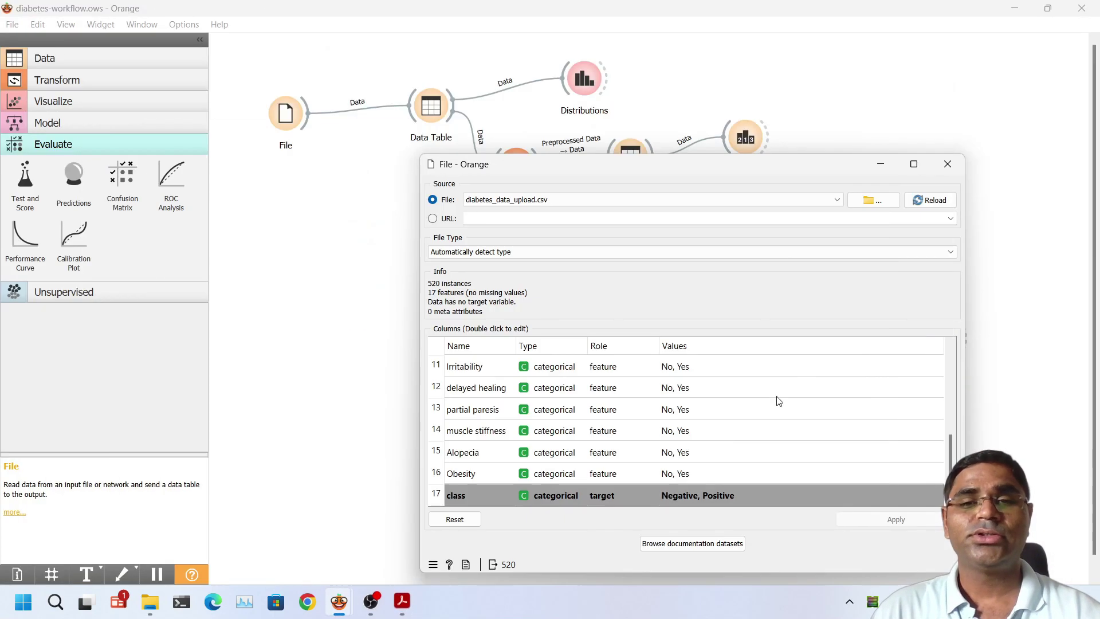
{"action": "left_click", "coordinate": [948, 166]}
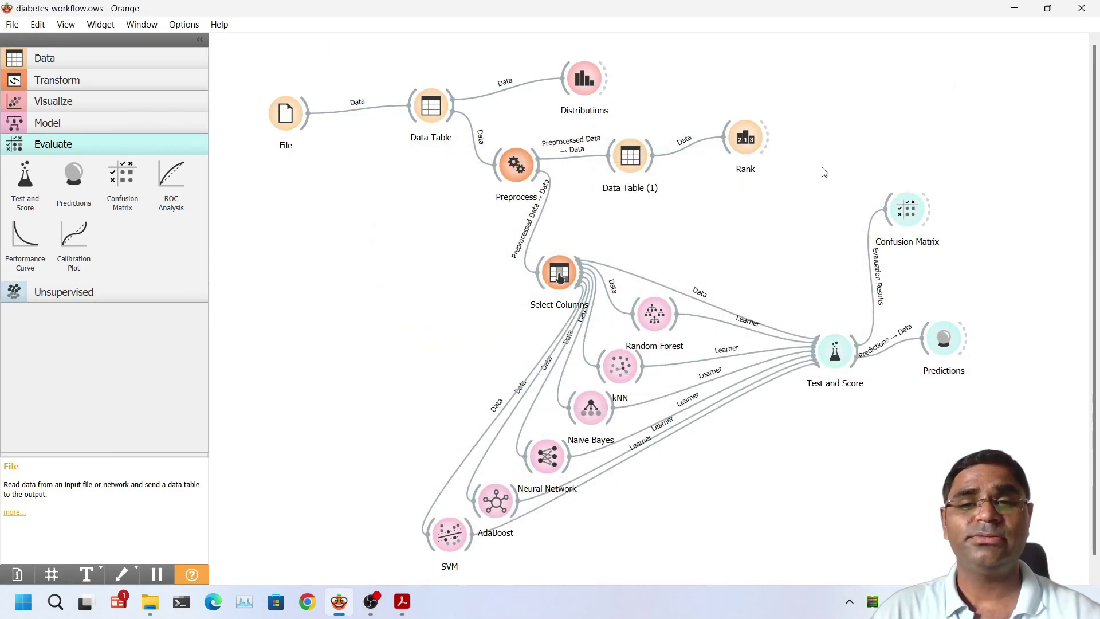
{"action": "double_click", "coordinate": [751, 140]}
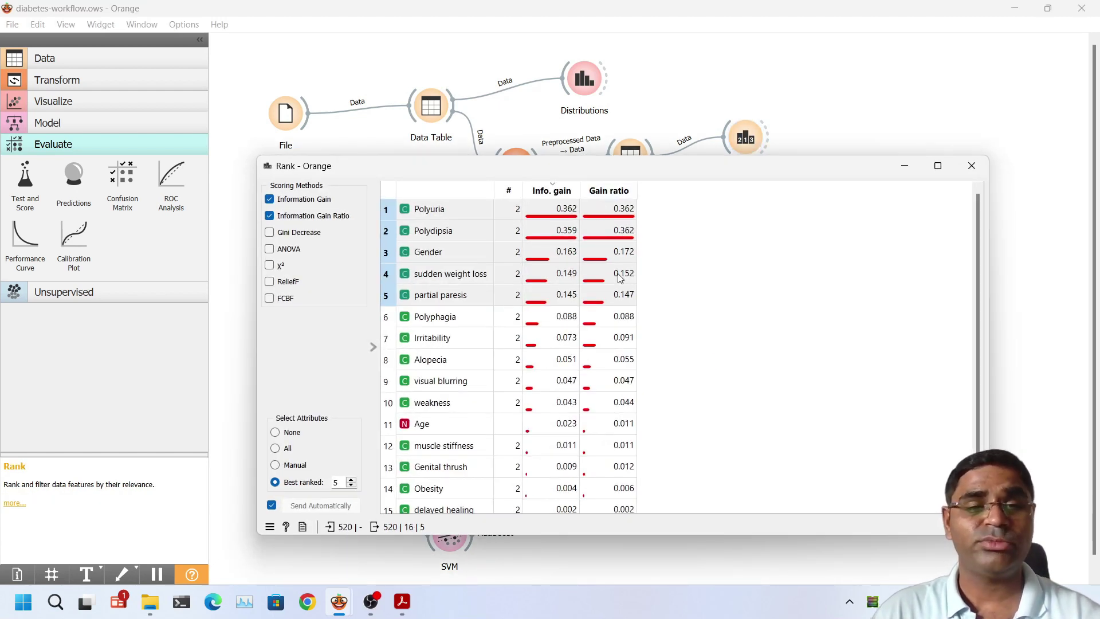
{"action": "scroll", "coordinate": [687, 313], "scroll_direction": "down", "scroll_amount": 1}
{"action": "scroll", "coordinate": [688, 312], "scroll_direction": "up", "scroll_amount": 1}
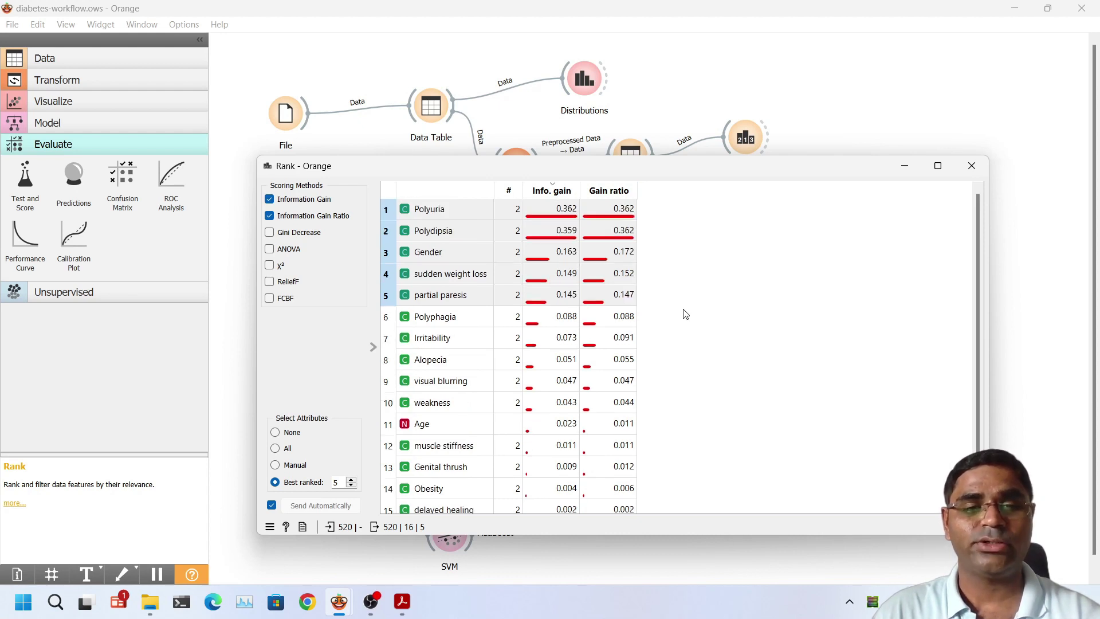
{"action": "left_click", "coordinate": [971, 166]}
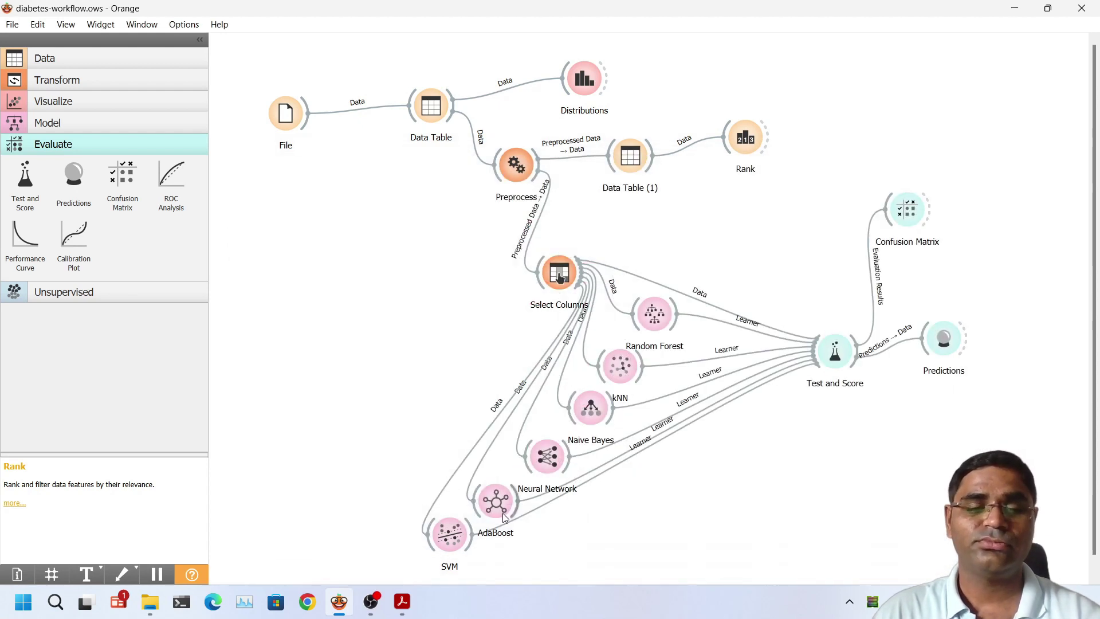
Scroll the article to Table 8's SVM confusion matrix and Table 9 accuracies, then return to Orange
{"action": "left_click", "coordinate": [409, 597]}
{"action": "scroll", "coordinate": [673, 368], "scroll_direction": "down", "scroll_amount": 15}
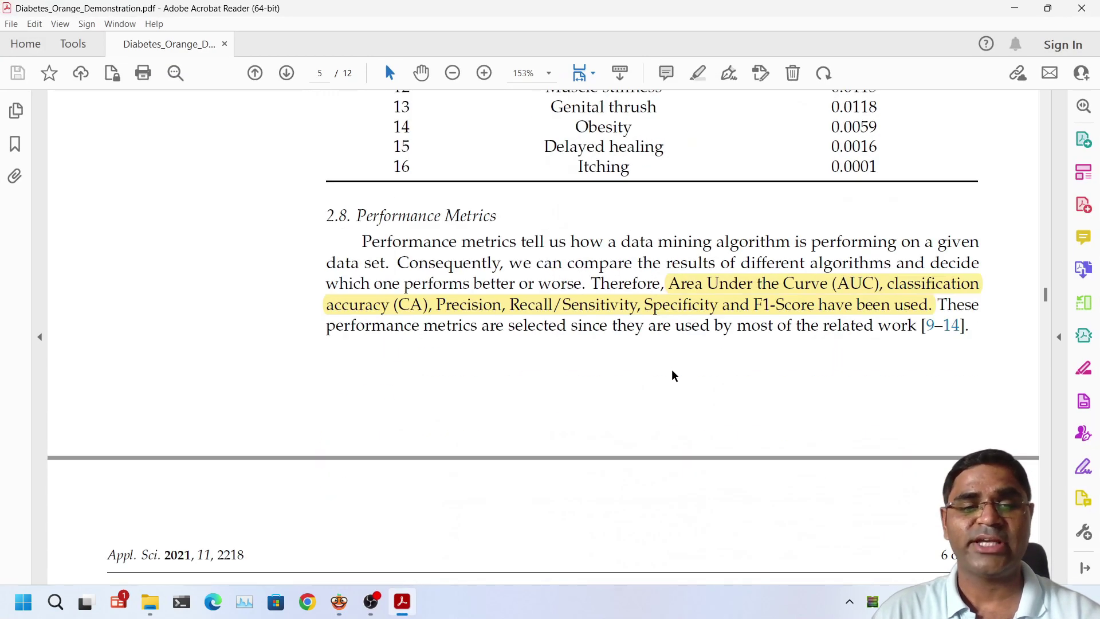
{"action": "scroll", "coordinate": [672, 368], "scroll_direction": "down", "scroll_amount": 16}
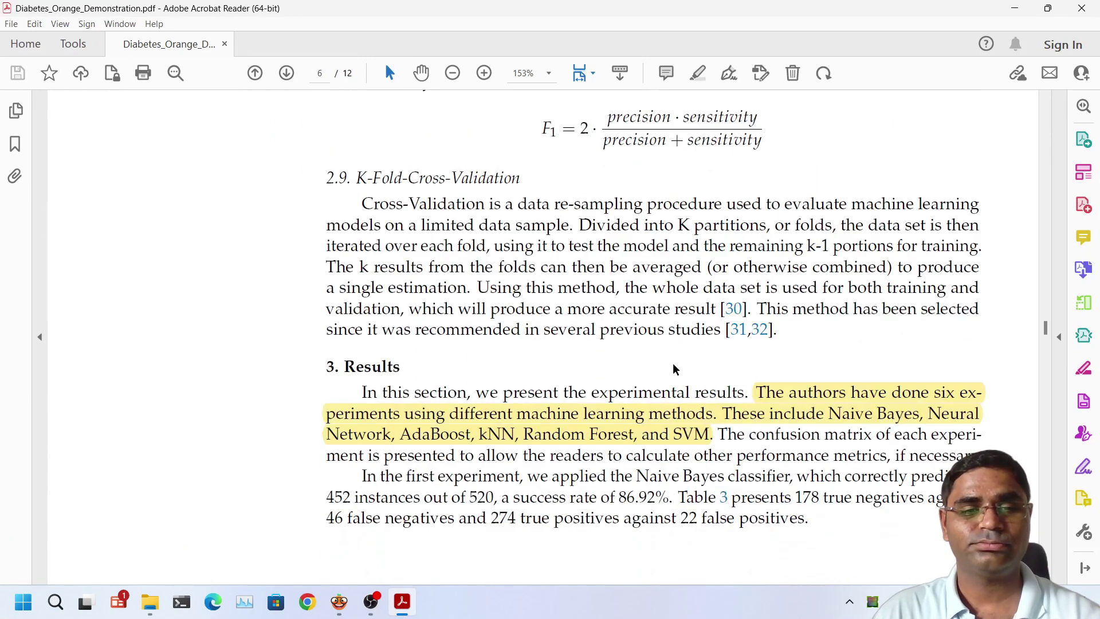
{"action": "scroll", "coordinate": [673, 362], "scroll_direction": "down", "scroll_amount": 5}
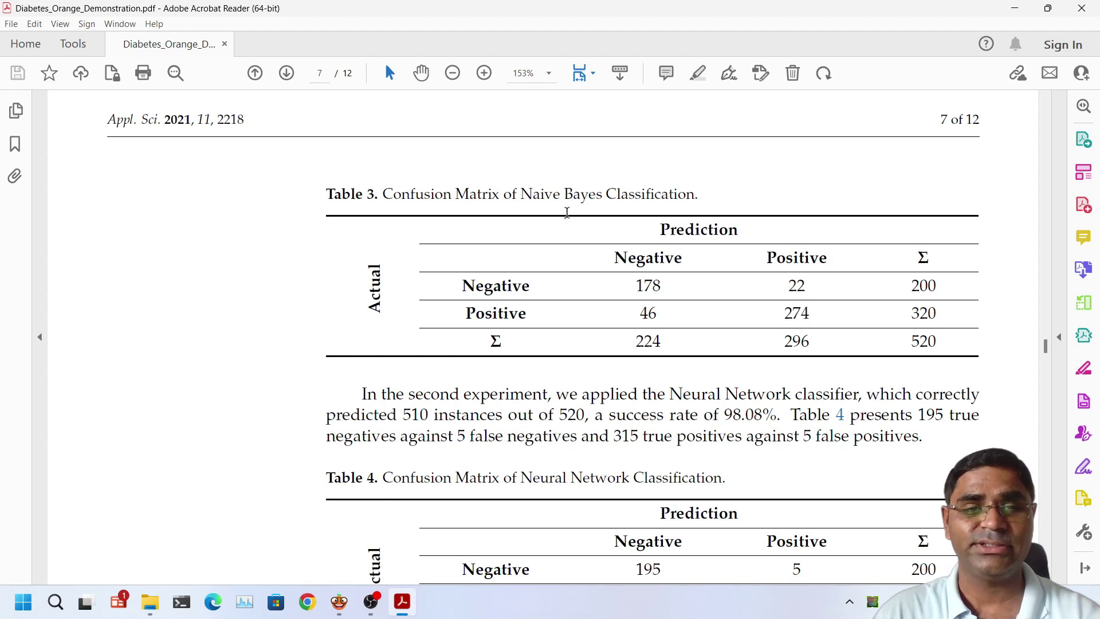
{"action": "scroll", "coordinate": [578, 367], "scroll_direction": "down", "scroll_amount": 2}
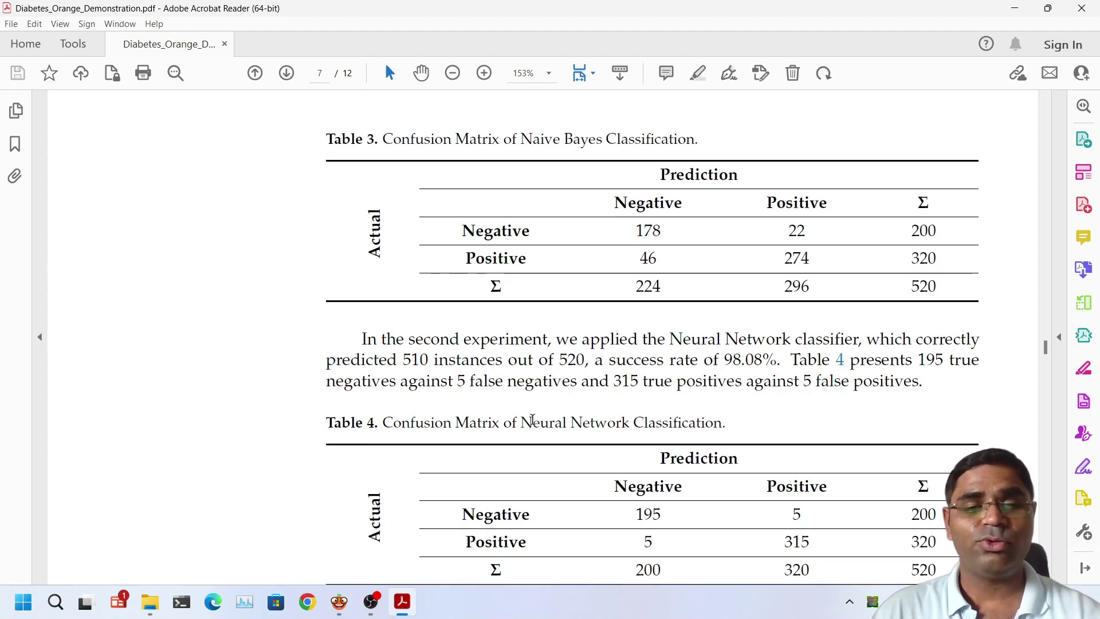
{"action": "scroll", "coordinate": [596, 481], "scroll_direction": "down", "scroll_amount": 8}
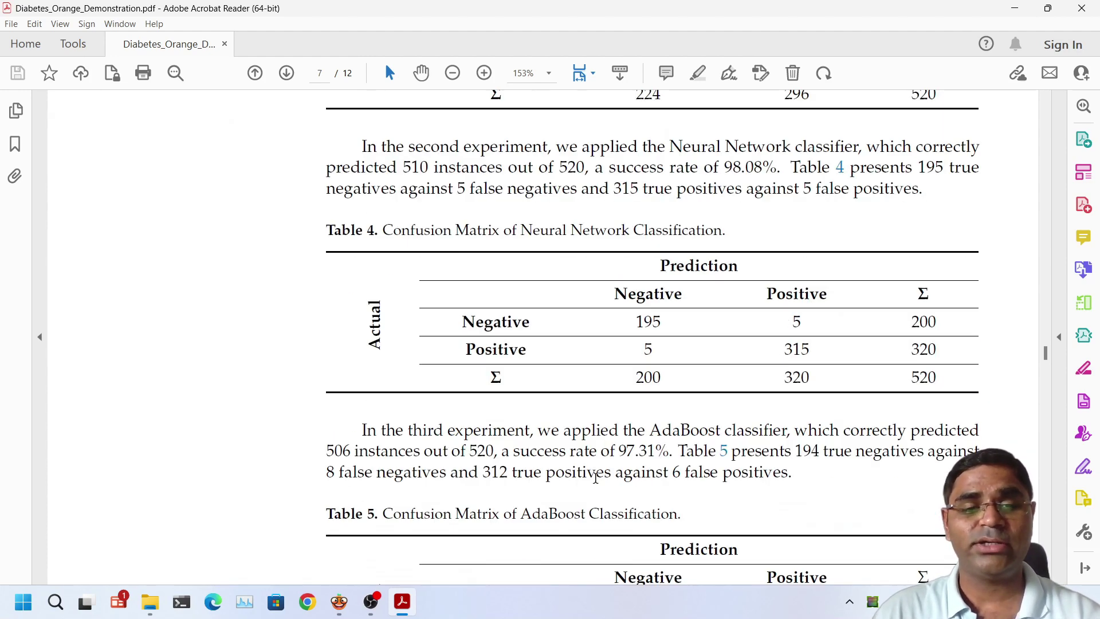
{"action": "scroll", "coordinate": [601, 453], "scroll_direction": "down", "scroll_amount": 8}
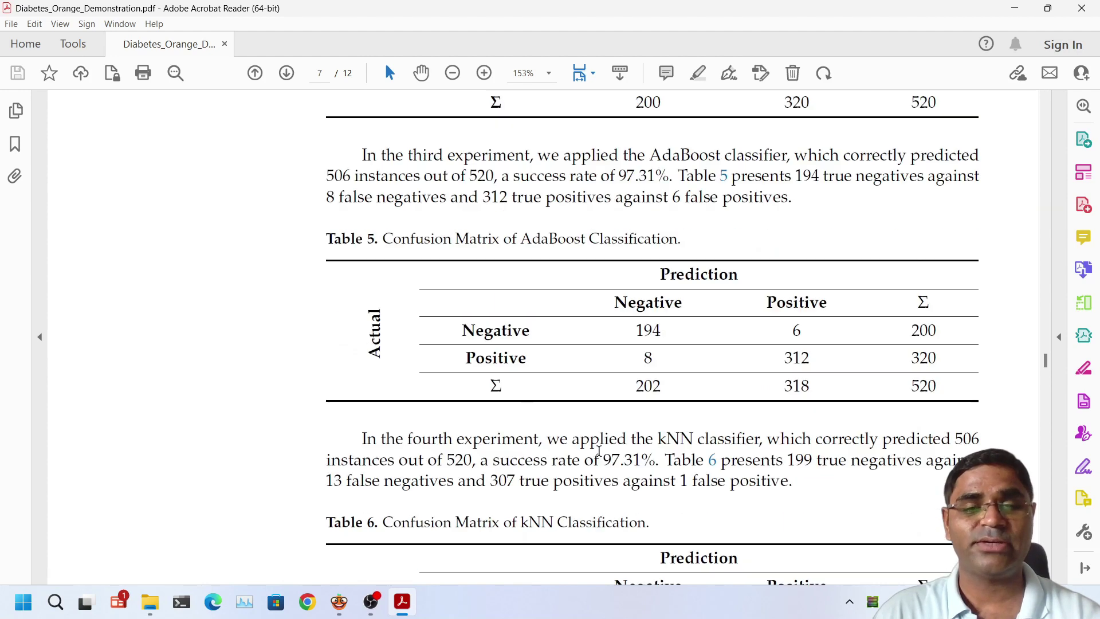
{"action": "scroll", "coordinate": [520, 482], "scroll_direction": "down", "scroll_amount": 2}
{"action": "scroll", "coordinate": [521, 483], "scroll_direction": "down", "scroll_amount": 16}
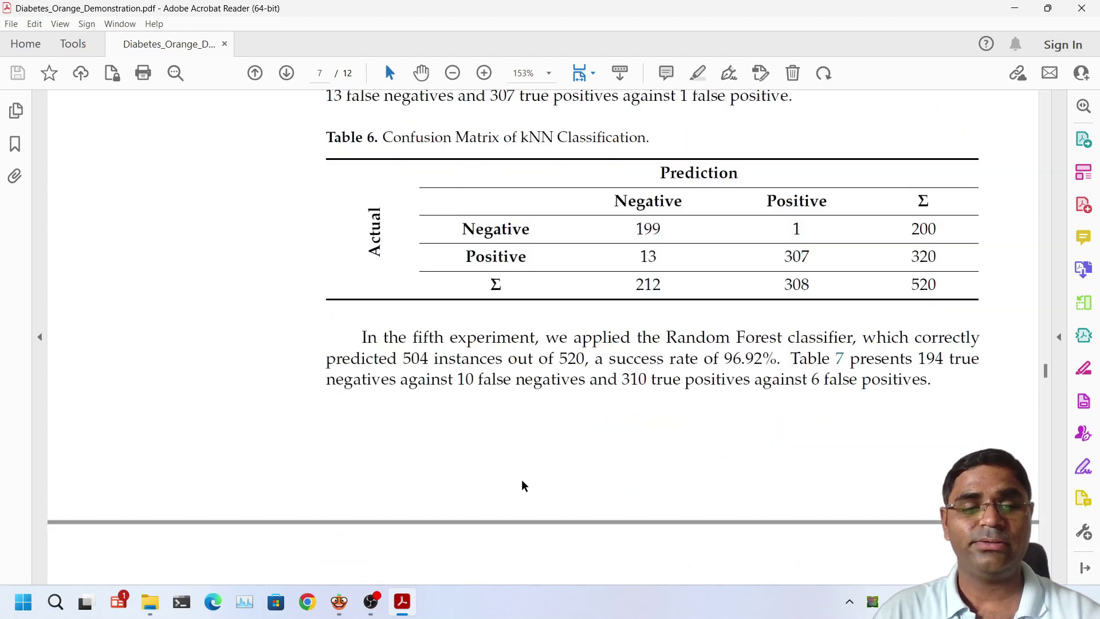
{"action": "scroll", "coordinate": [524, 480], "scroll_direction": "down", "scroll_amount": 11}
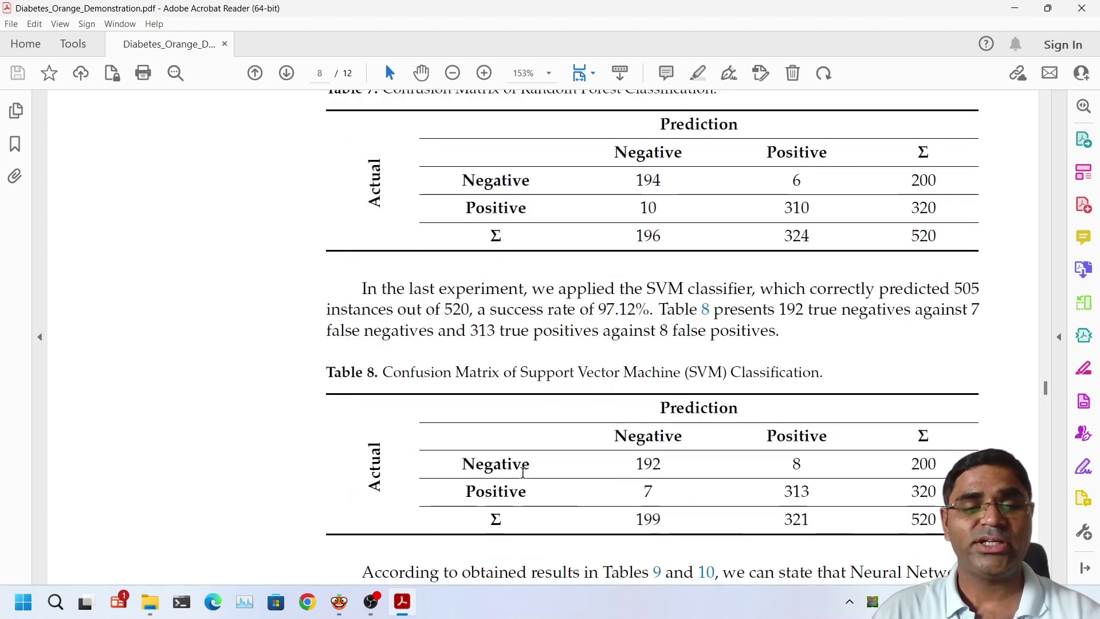
{"action": "scroll", "coordinate": [523, 471], "scroll_direction": "down", "scroll_amount": 5}
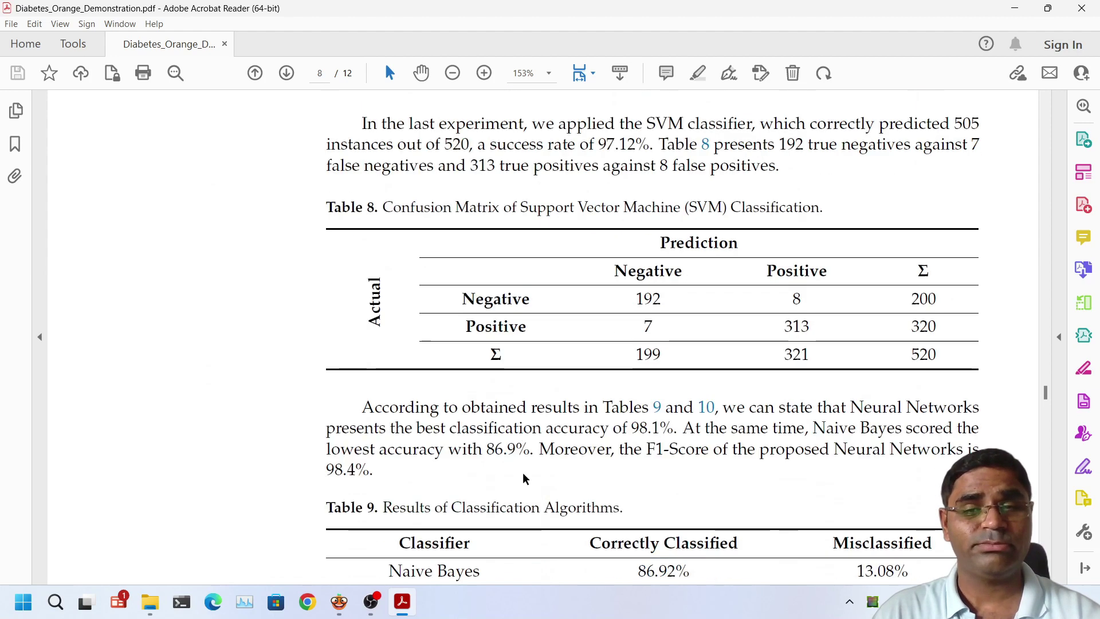
{"action": "scroll", "coordinate": [524, 476], "scroll_direction": "down", "scroll_amount": 5}
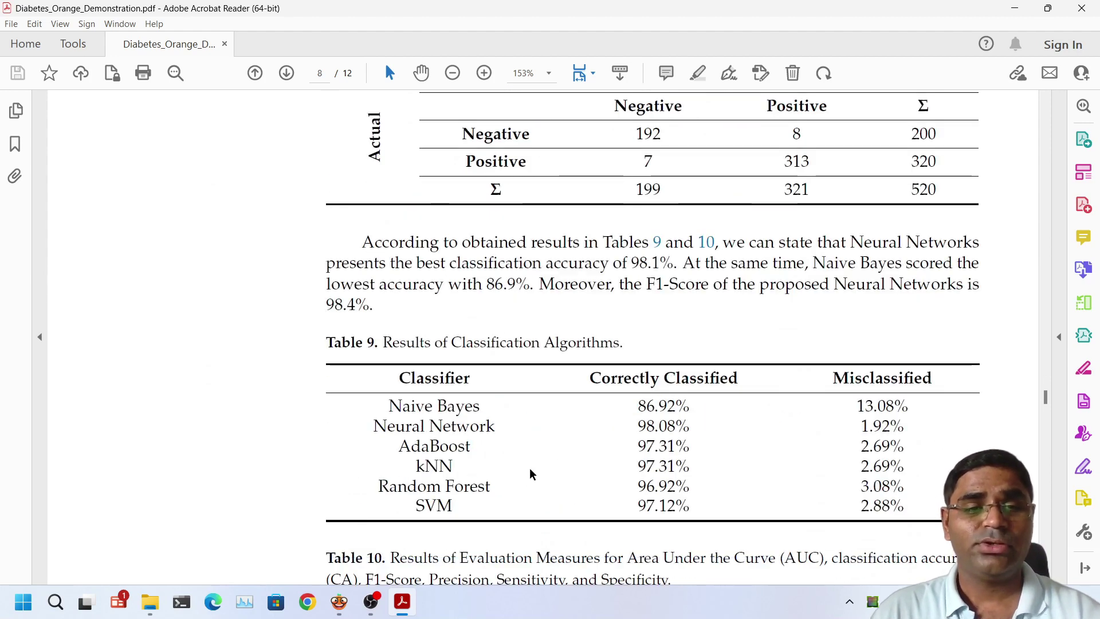
{"action": "left_click", "coordinate": [406, 603]}
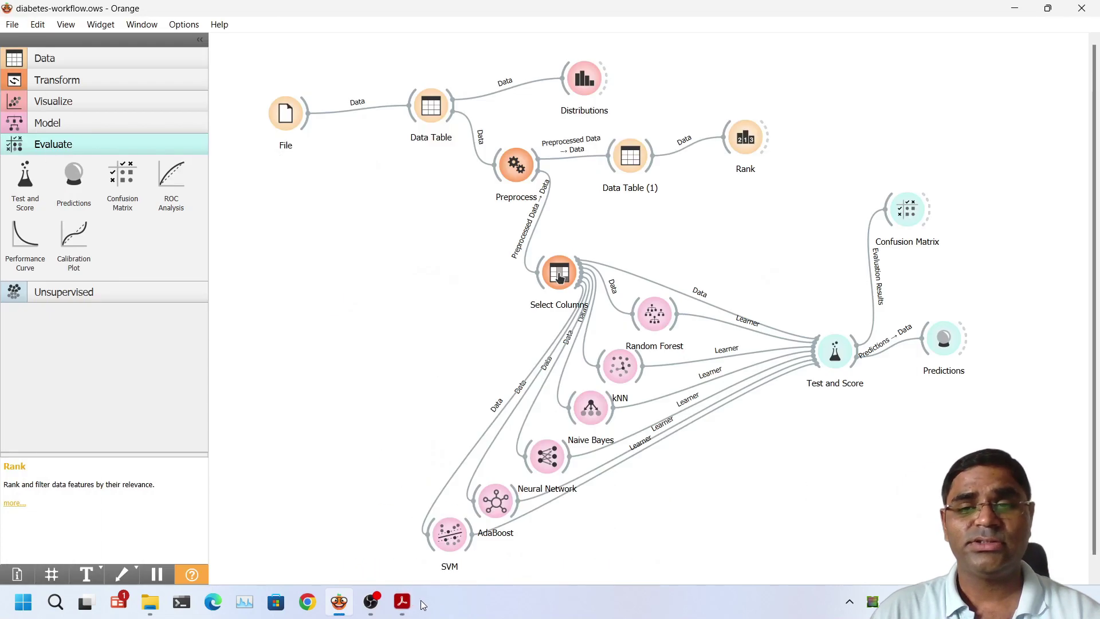
Compare the Random Forest and kNN confusion matrices (kNN misclassifies 16 of 520), then return to the PDF
{"action": "left_click", "coordinate": [907, 222]}
{"action": "double_click", "coordinate": [907, 223]}
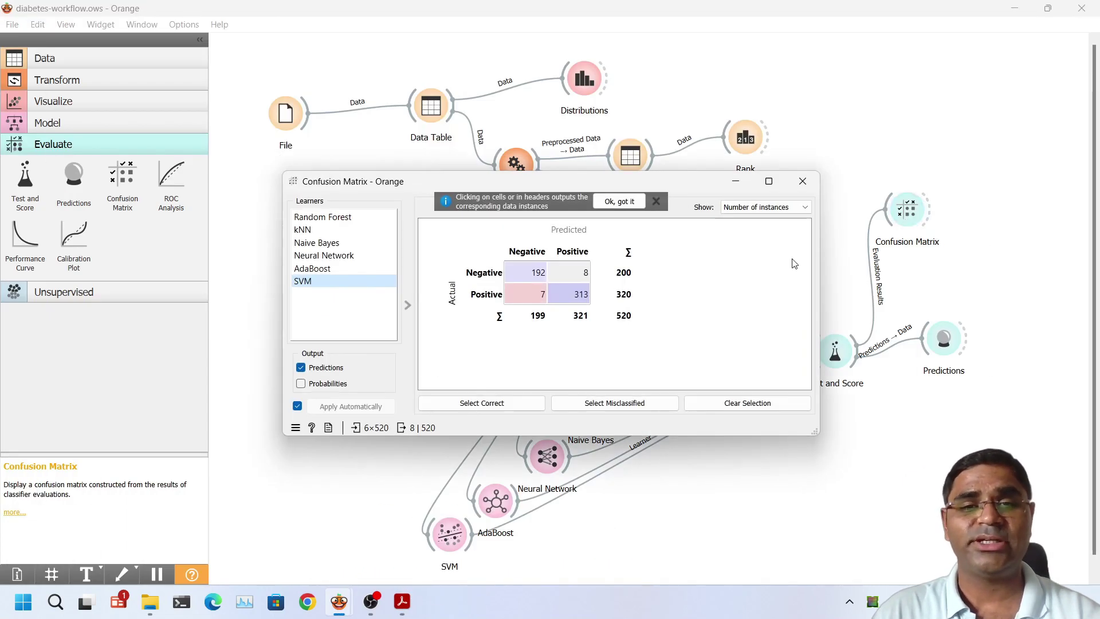
{"action": "left_click", "coordinate": [330, 221]}
{"action": "left_click", "coordinate": [329, 231]}
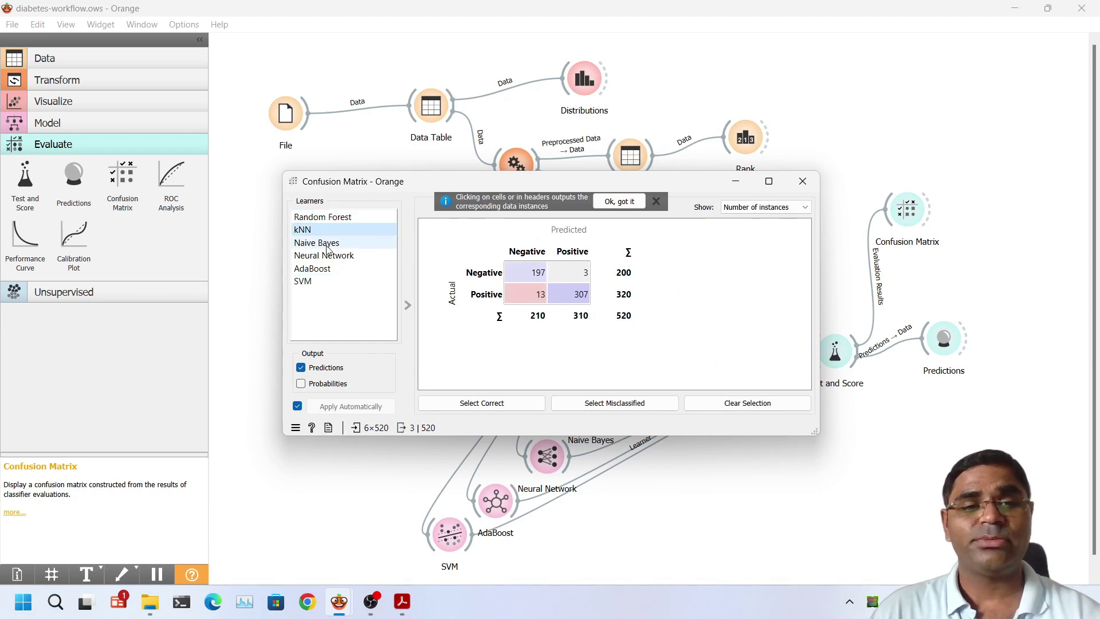
{"action": "left_click", "coordinate": [802, 181]}
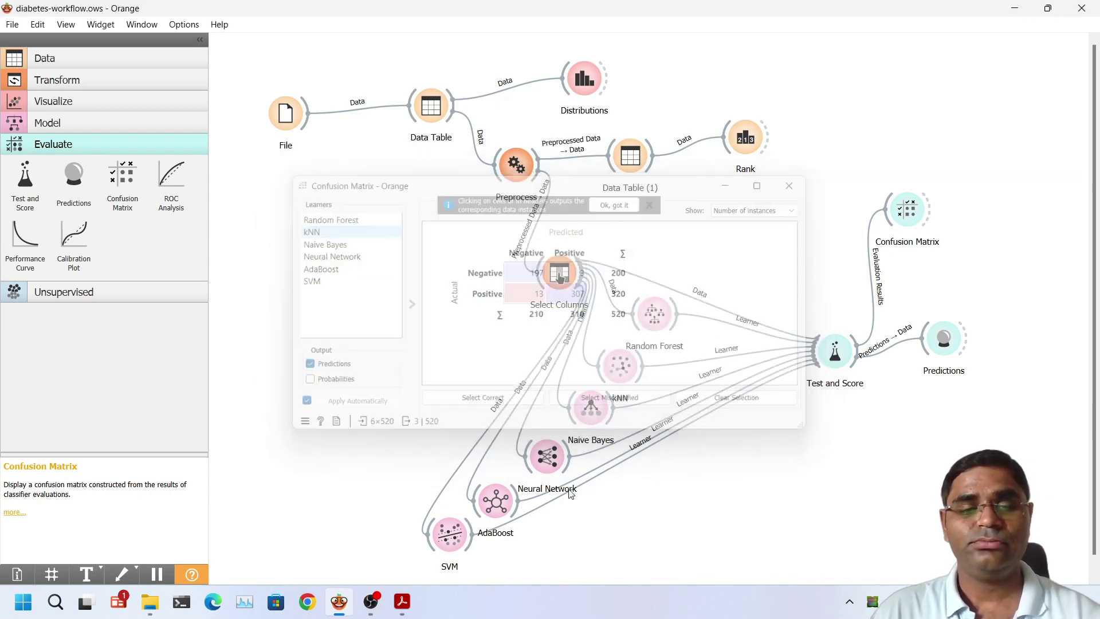
{"action": "left_click", "coordinate": [402, 601]}
Scroll the article to Table 9 and the start of Table 10, then switch back to Orange
{"action": "scroll", "coordinate": [609, 411], "scroll_direction": "down", "scroll_amount": 3}
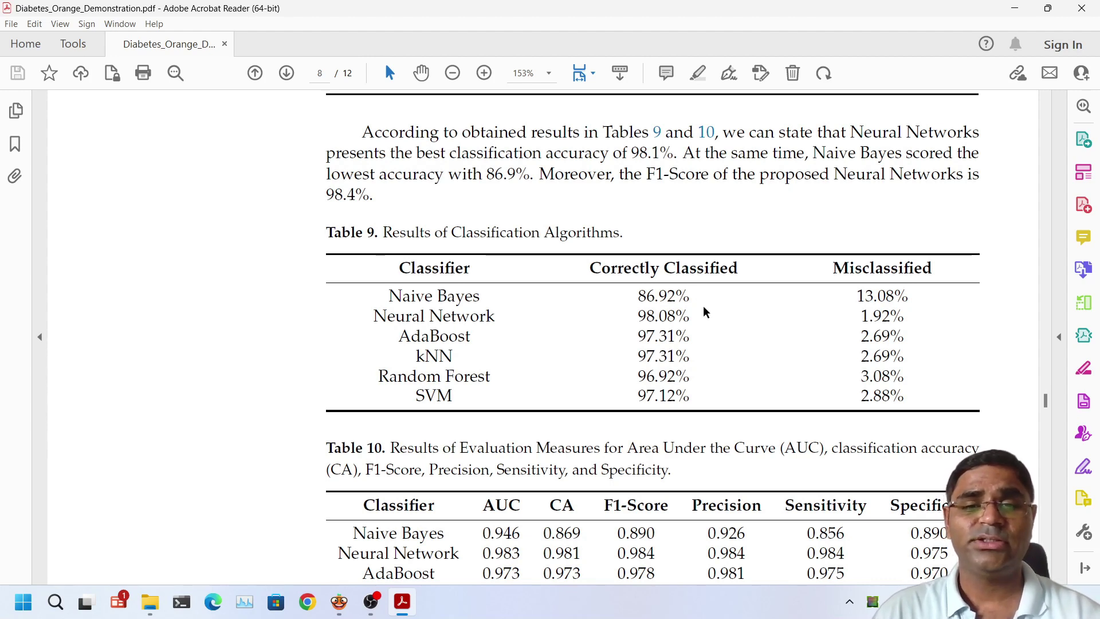
{"action": "key", "text": "alt+Tab"}
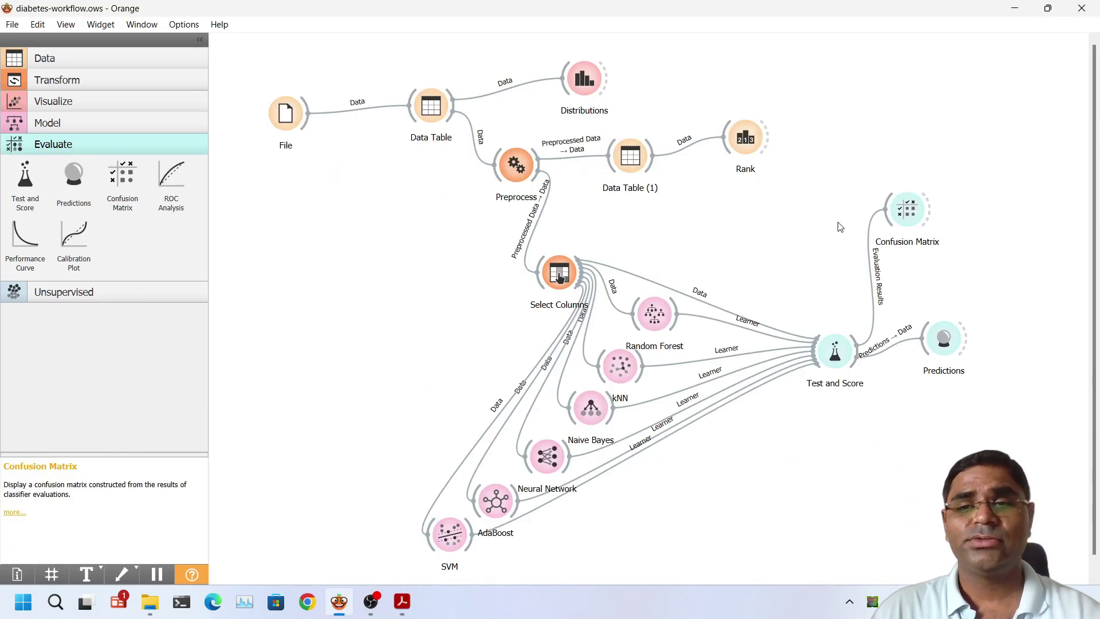
Open Test and Score, highlight the Naive Bayes row, and compare it with the article
{"action": "double_click", "coordinate": [835, 353]}
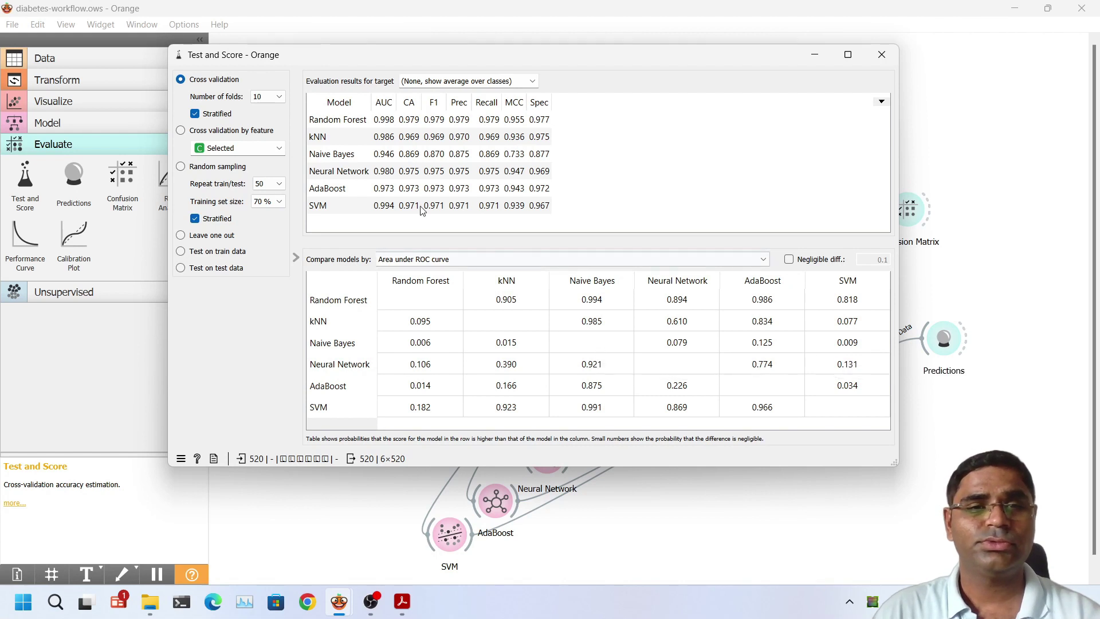
{"action": "left_click", "coordinate": [409, 157]}
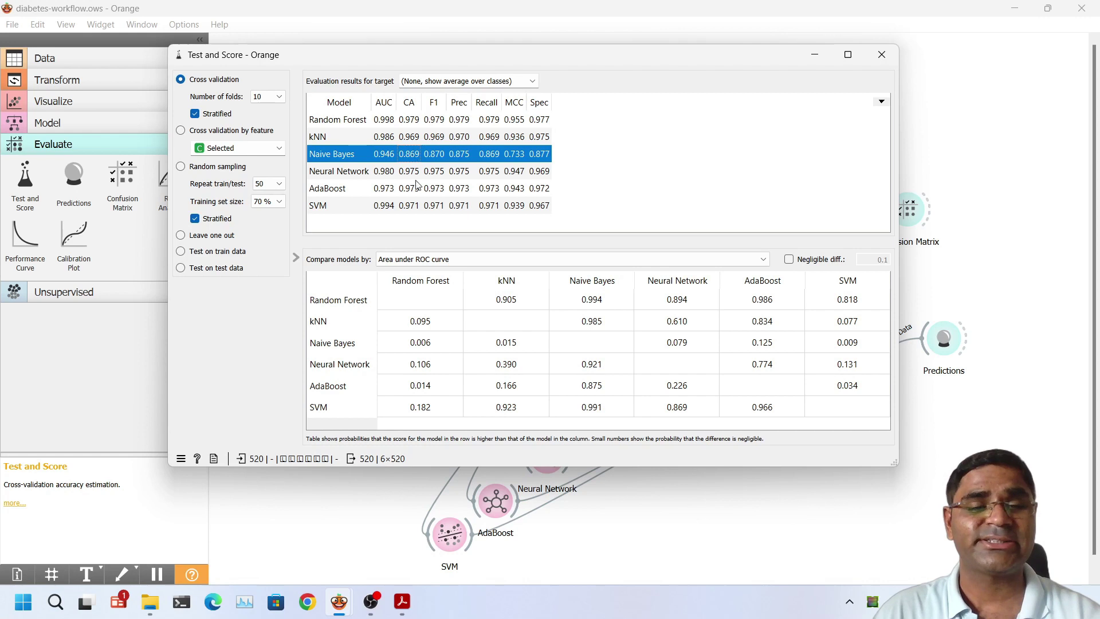
{"action": "left_click", "coordinate": [402, 606]}
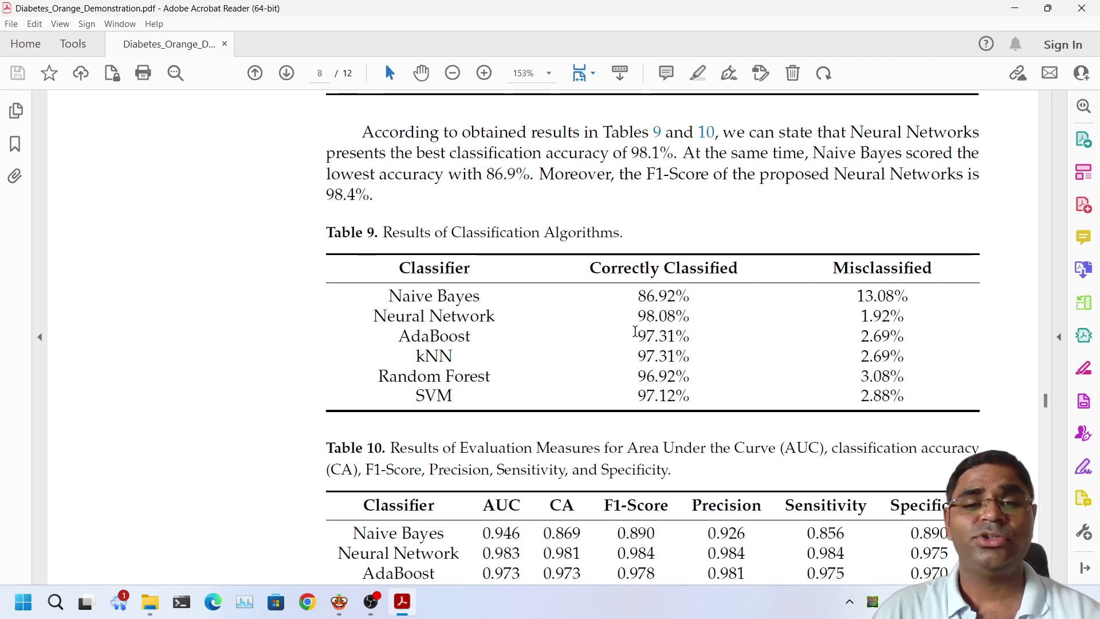
Highlight the Neural Network row (CA 0.975) in Test and Score, then return to Table 9
{"action": "left_click", "coordinate": [406, 600]}
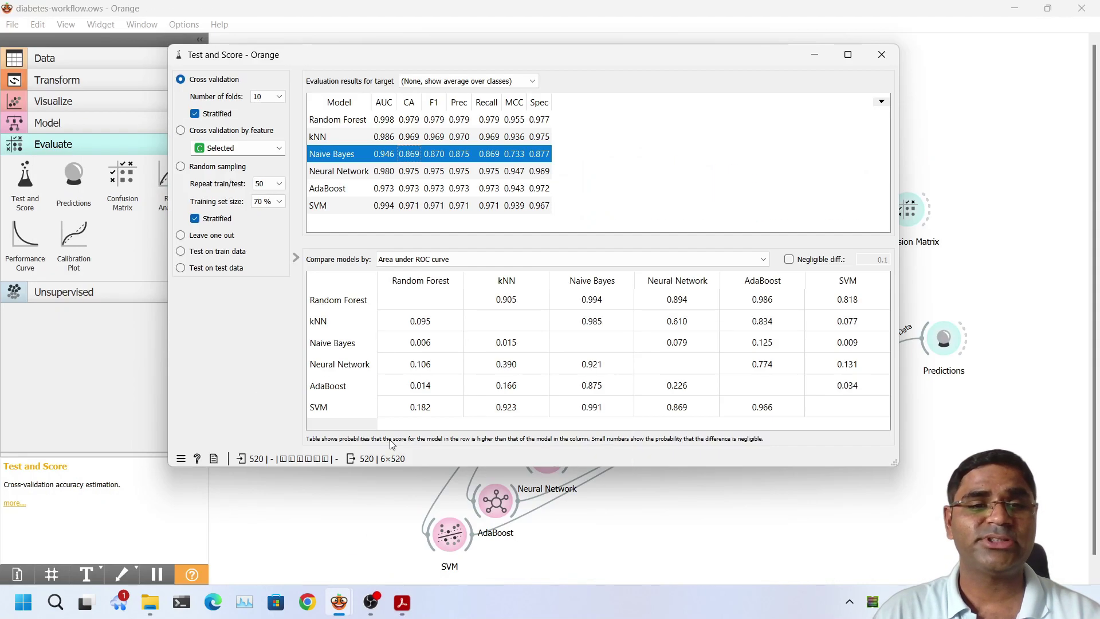
{"action": "left_click", "coordinate": [350, 172]}
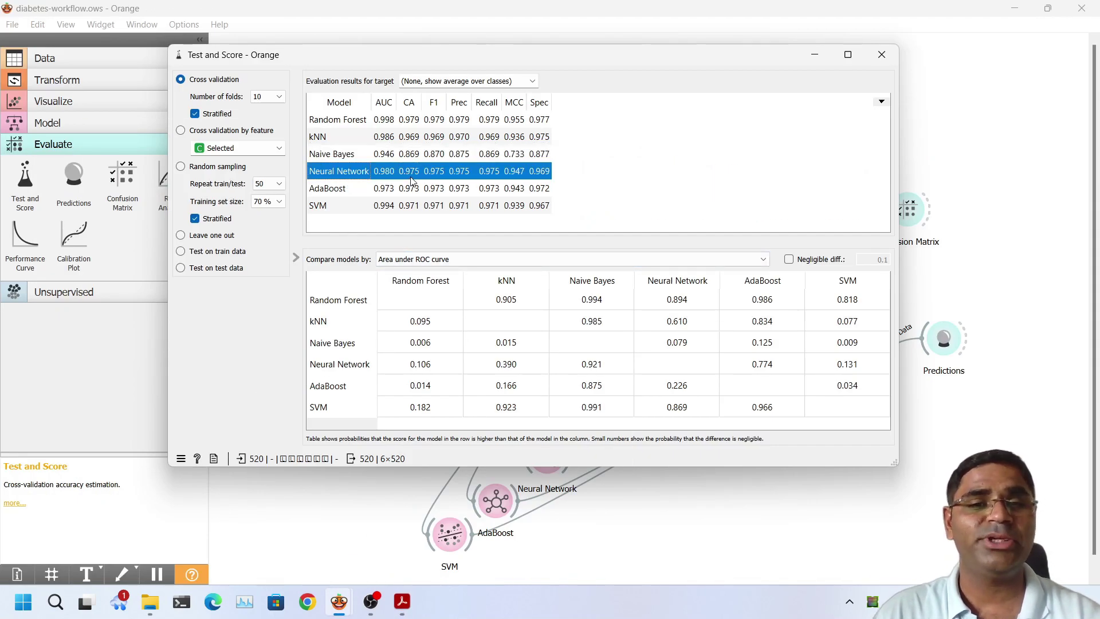
{"action": "left_click", "coordinate": [403, 601]}
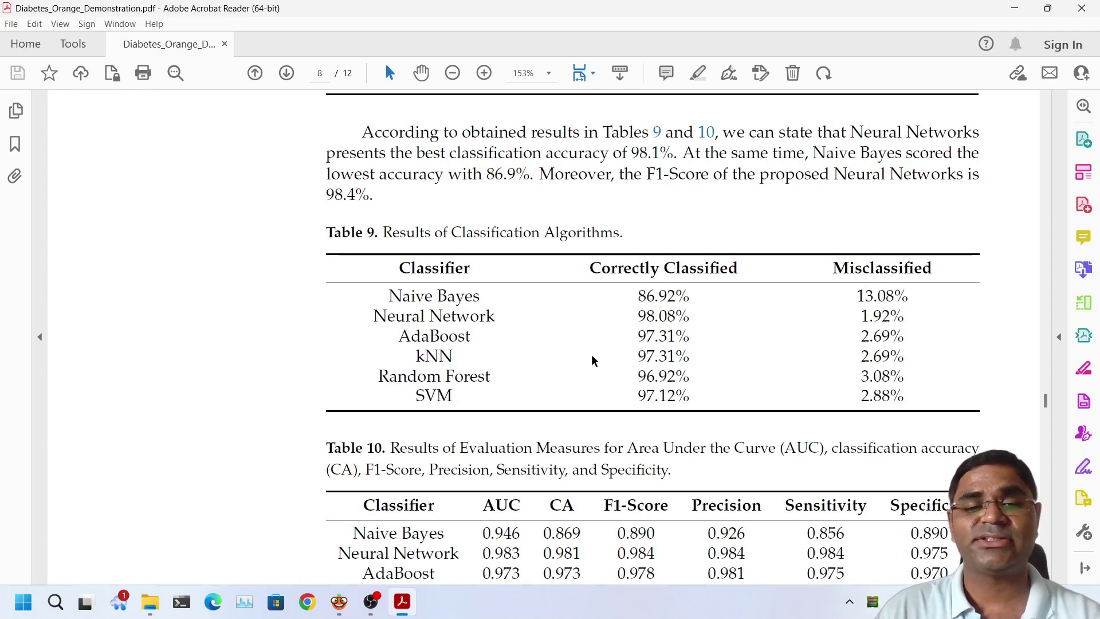
Scroll down to Table 10 (Neural Network CA 0.981), then minimize Acrobat to reveal Orange's results
{"action": "scroll", "coordinate": [590, 361], "scroll_direction": "down", "scroll_amount": 6}
{"action": "scroll", "coordinate": [593, 352], "scroll_direction": "down", "scroll_amount": 3}
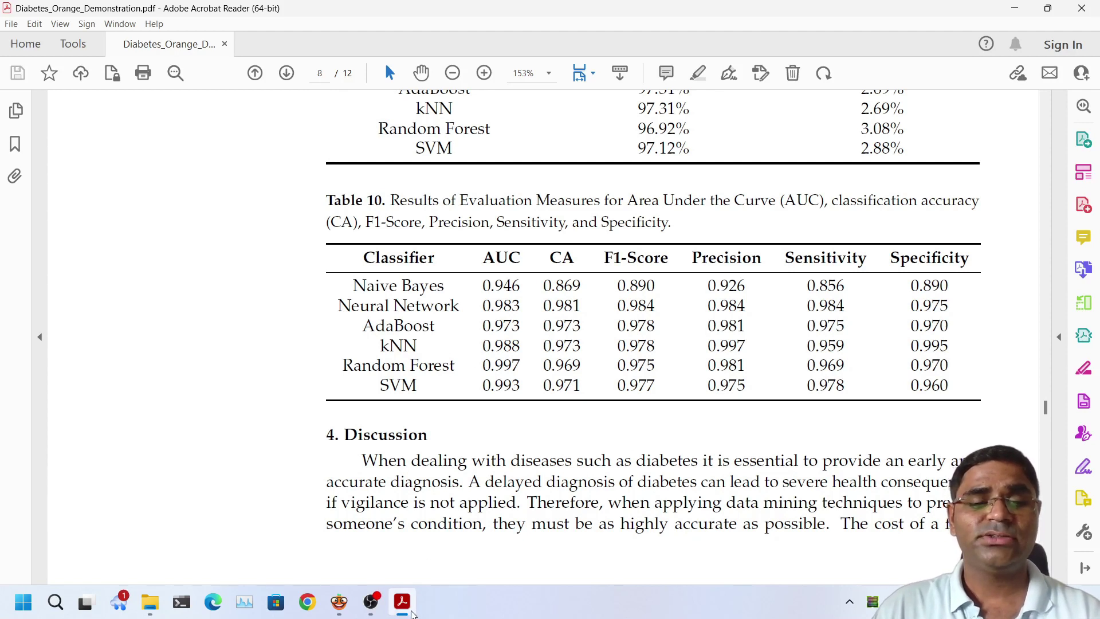
{"action": "left_click", "coordinate": [414, 611]}
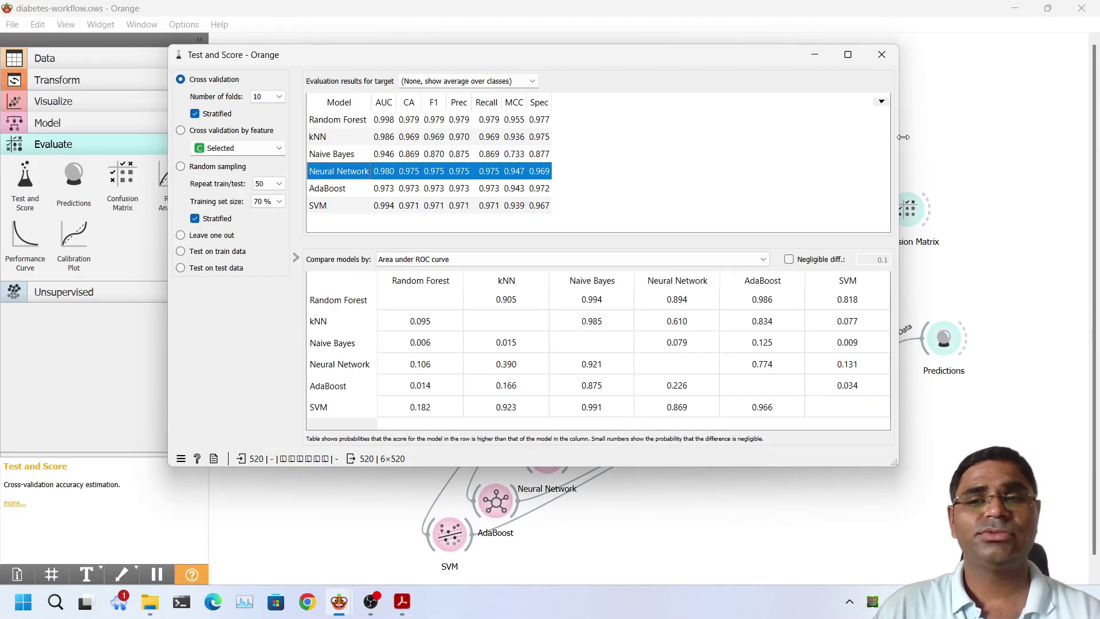
Reopen and review the Test and Score results, close them, and return to the article's page 10
{"action": "left_click", "coordinate": [887, 62]}
{"action": "double_click", "coordinate": [835, 351]}
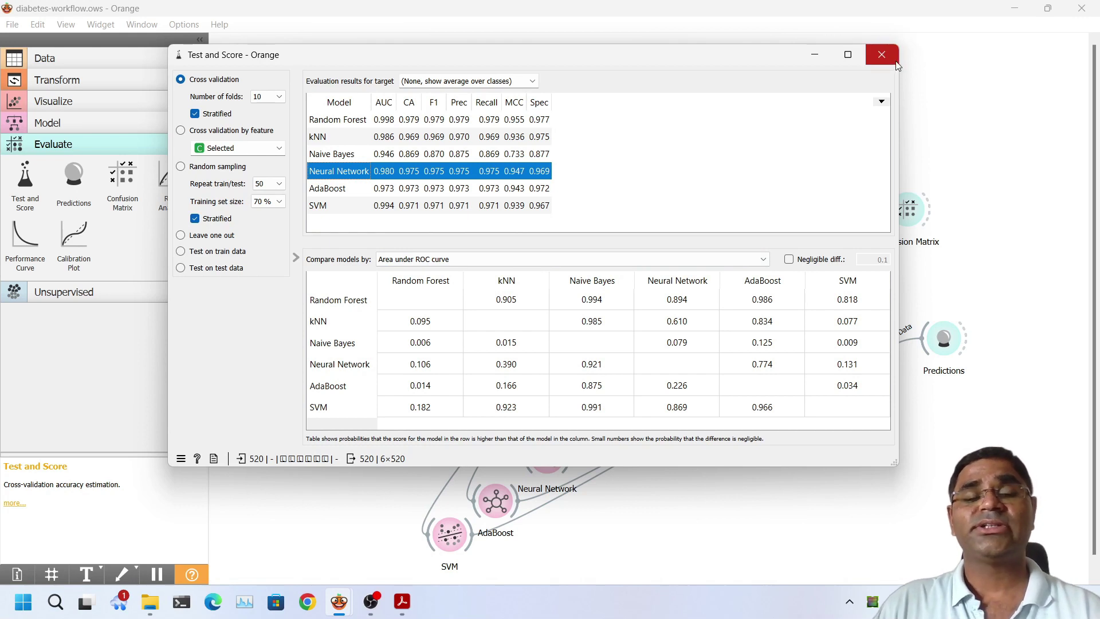
{"action": "left_click", "coordinate": [882, 55]}
{"action": "key", "text": "alt+Tab"}
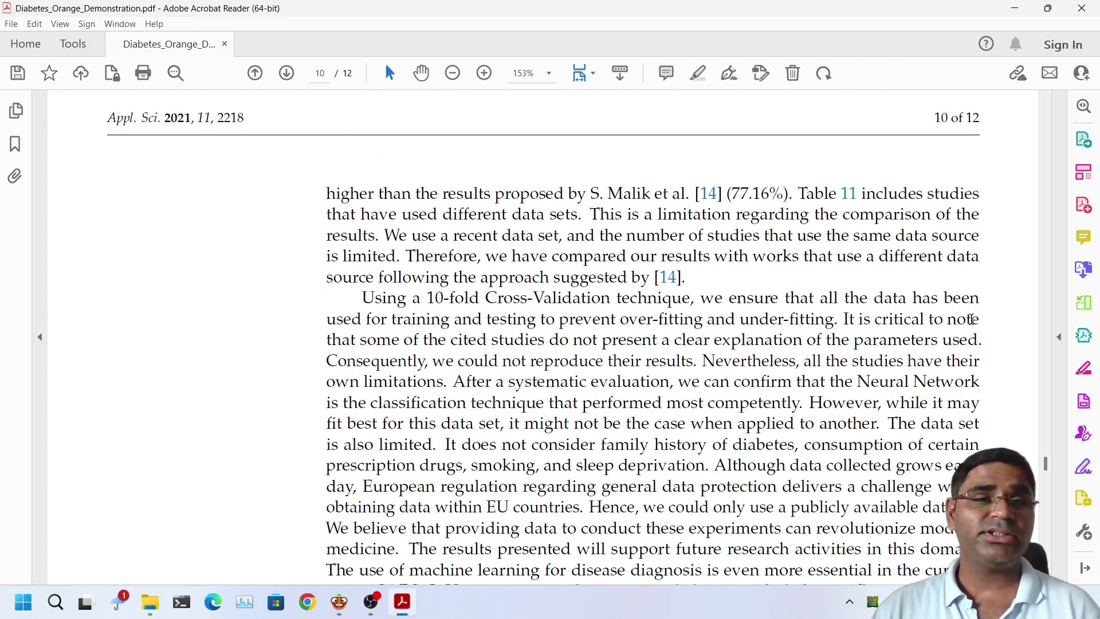
Scroll to section 5 Conclusions citing 98.1% Neural Network accuracy, then switch back to Orange
{"action": "scroll", "coordinate": [969, 278], "scroll_direction": "down", "scroll_amount": 3}
{"action": "scroll", "coordinate": [968, 278], "scroll_direction": "down", "scroll_amount": 5}
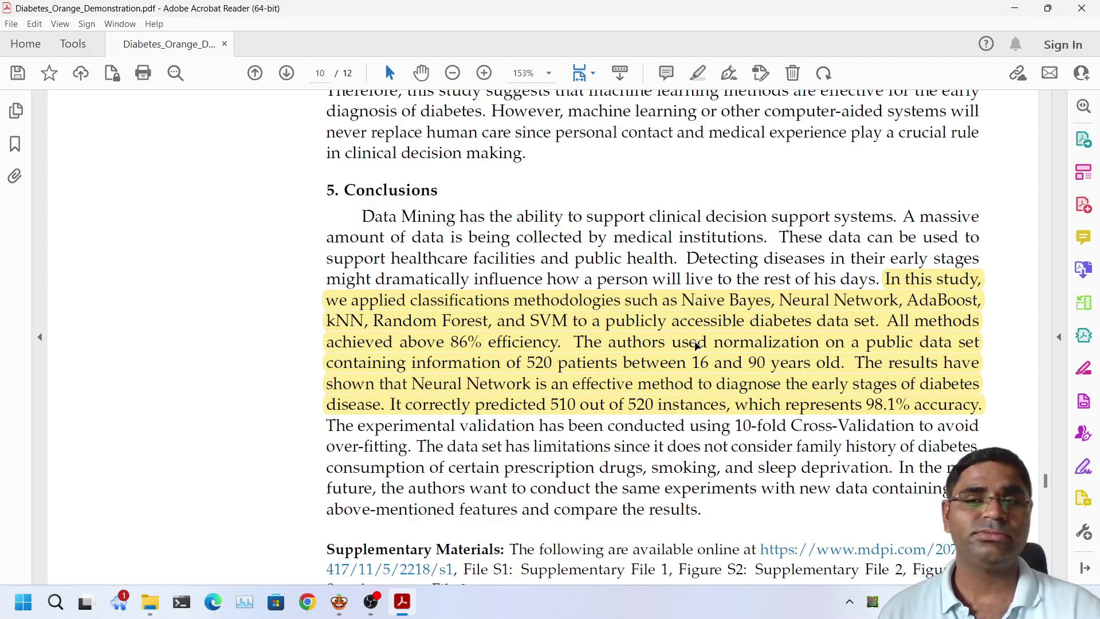
{"action": "key", "text": "alt+Tab"}
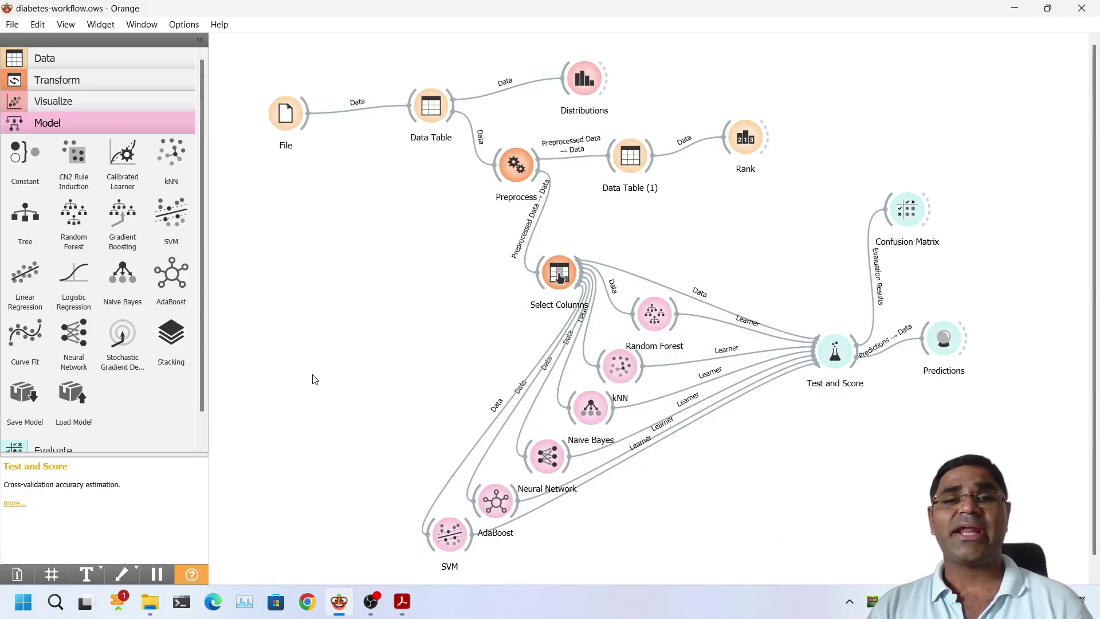